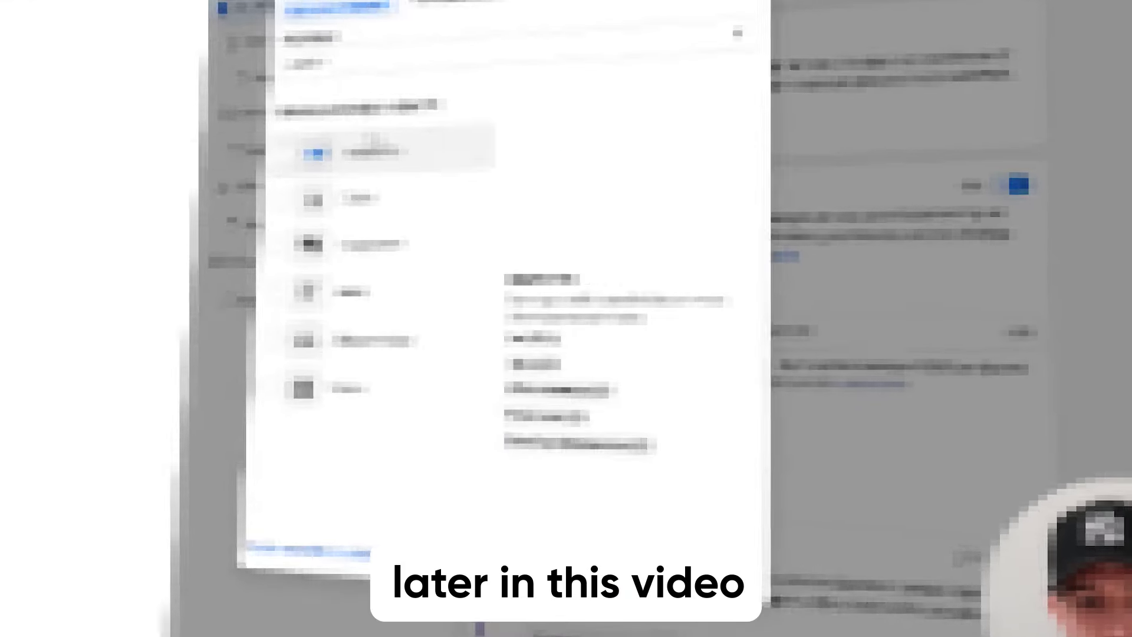
- Turn on Compare dates against the previous period and apply it to the campaign table
left_click(333, 389)
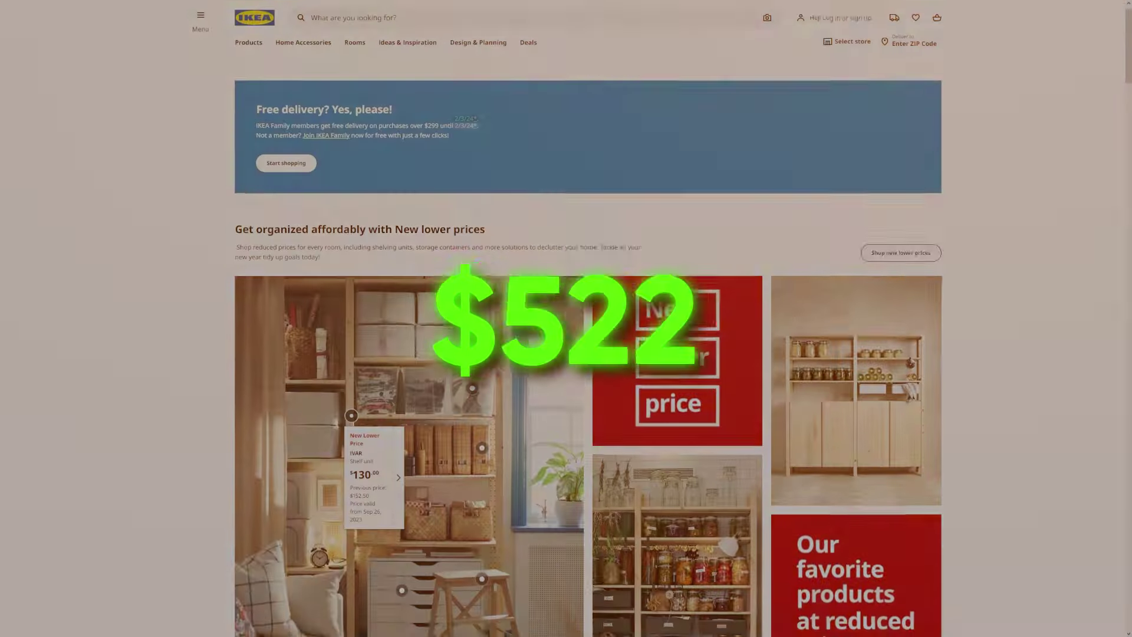
scroll(566, 318, "down", 4)
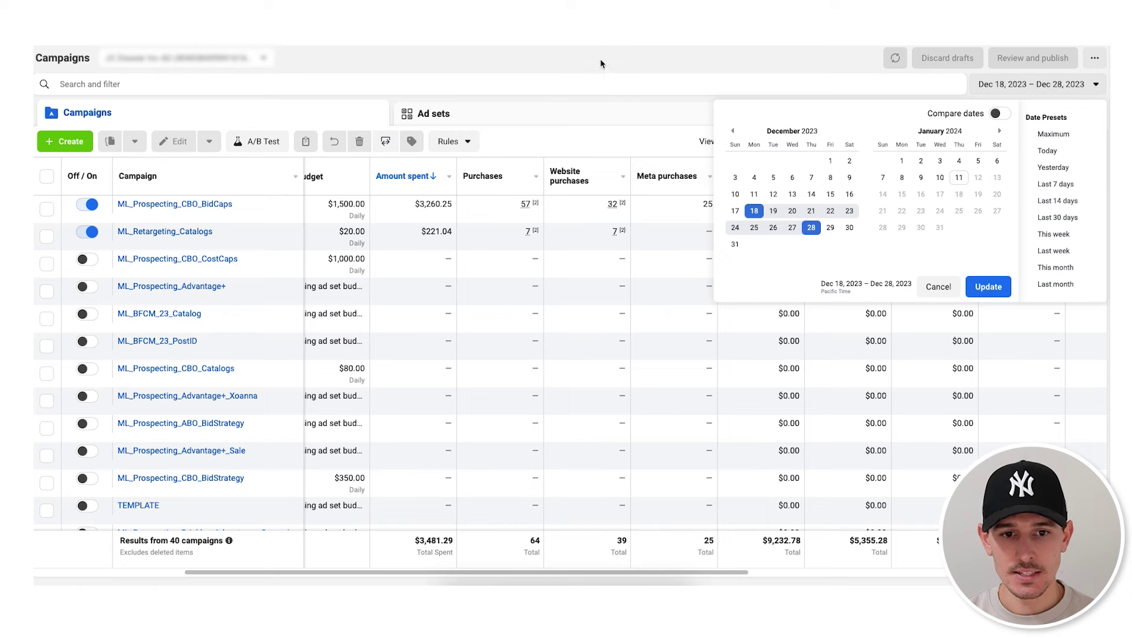
left_click(430, 244)
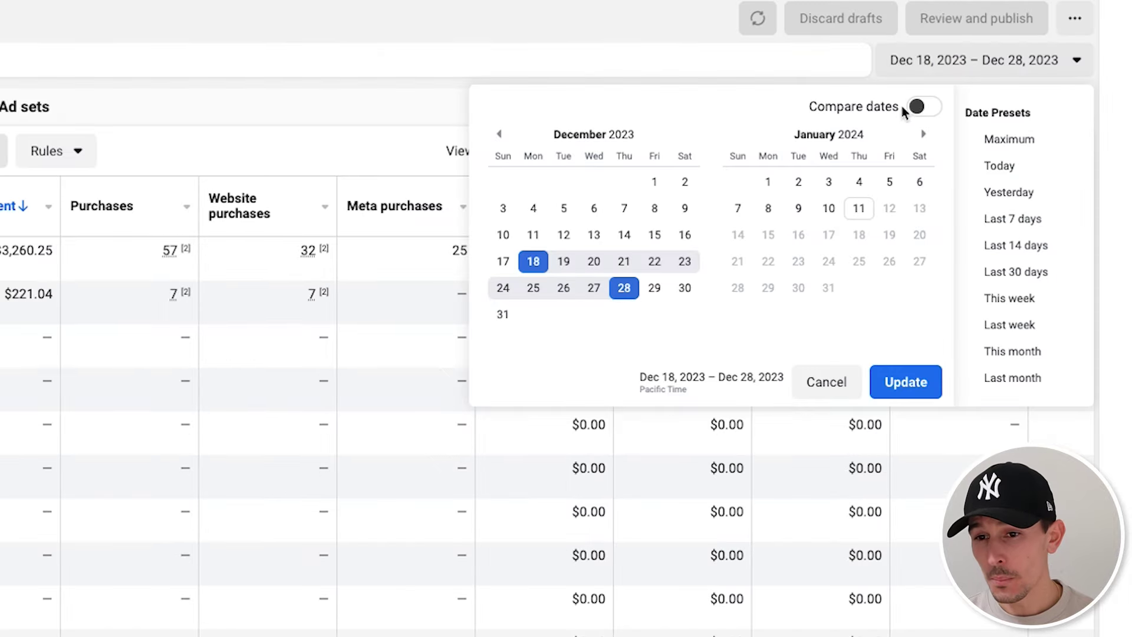
left_click(911, 104)
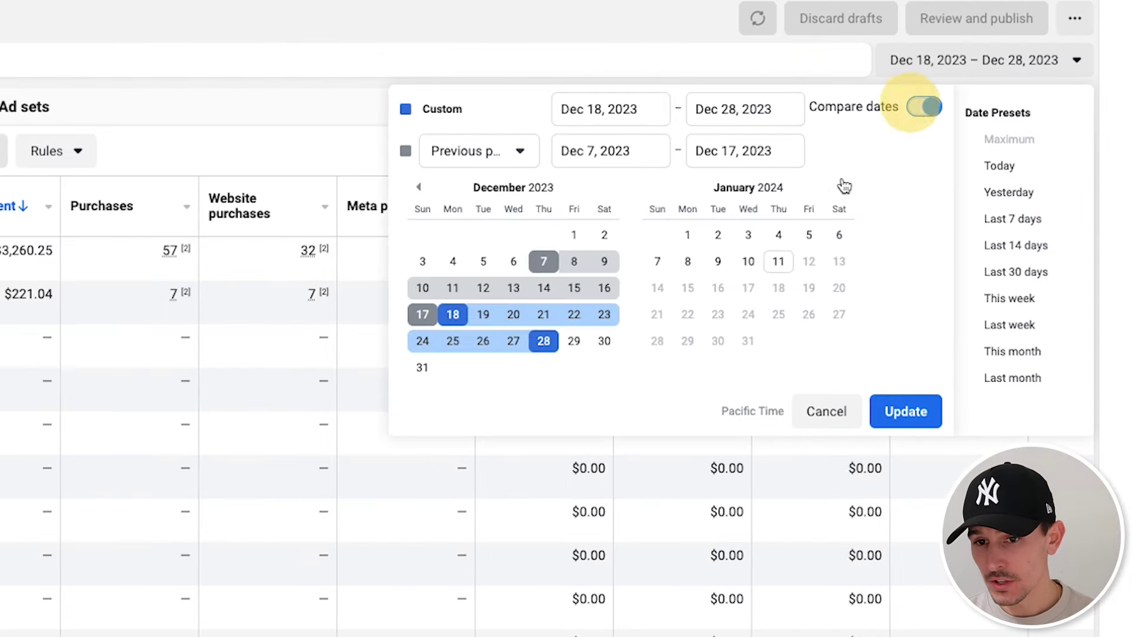
left_click(908, 411)
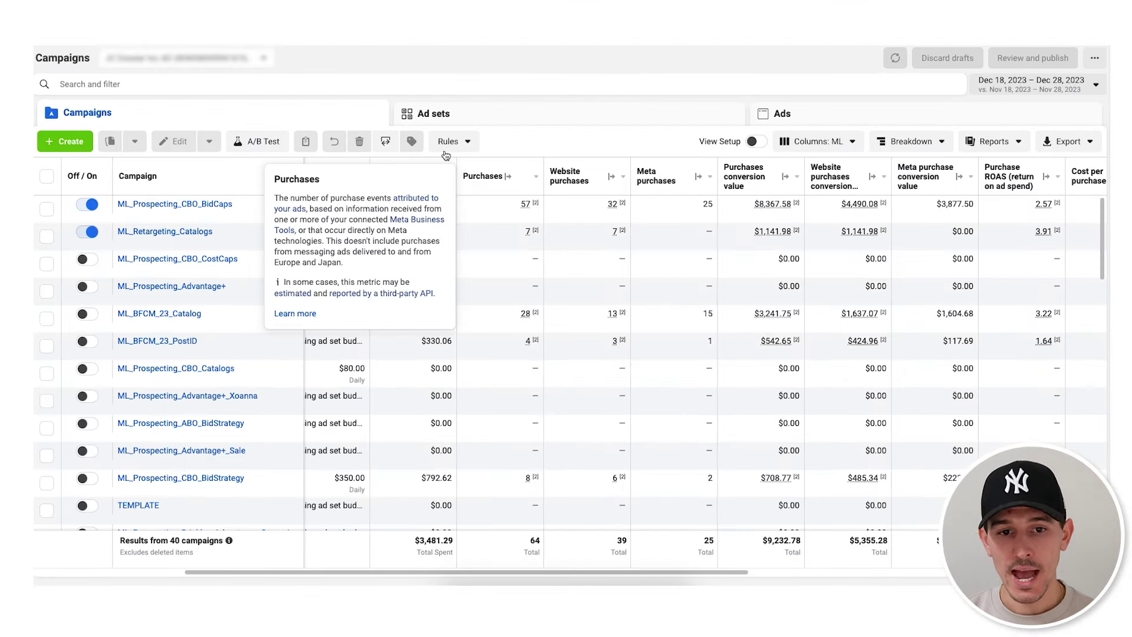
- Highlight the 37.79% spend change in the totals row, then select the ML_BidCaps_CBO campaign
double_click(655, 538)
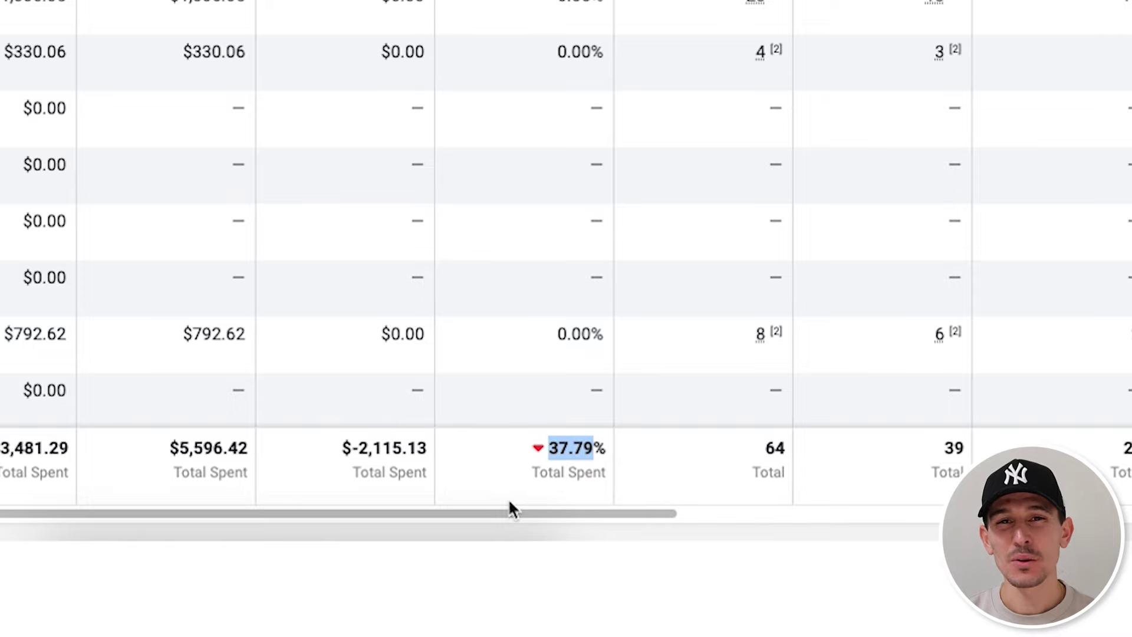
left_click_drag(407, 511, 501, 513)
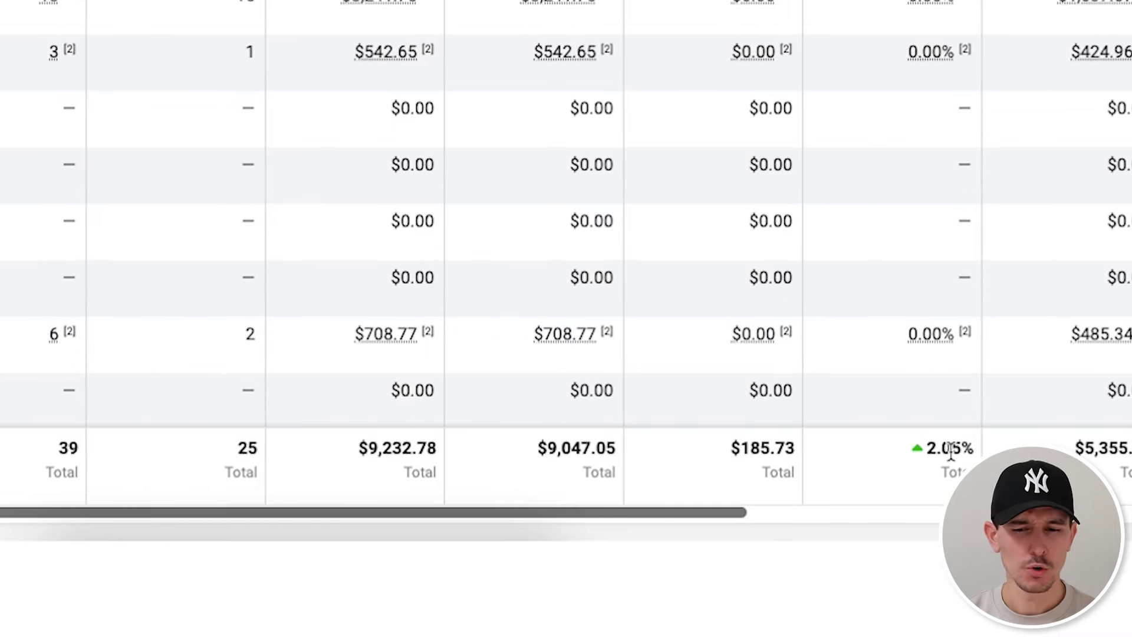
left_click_drag(613, 512, 1085, 513)
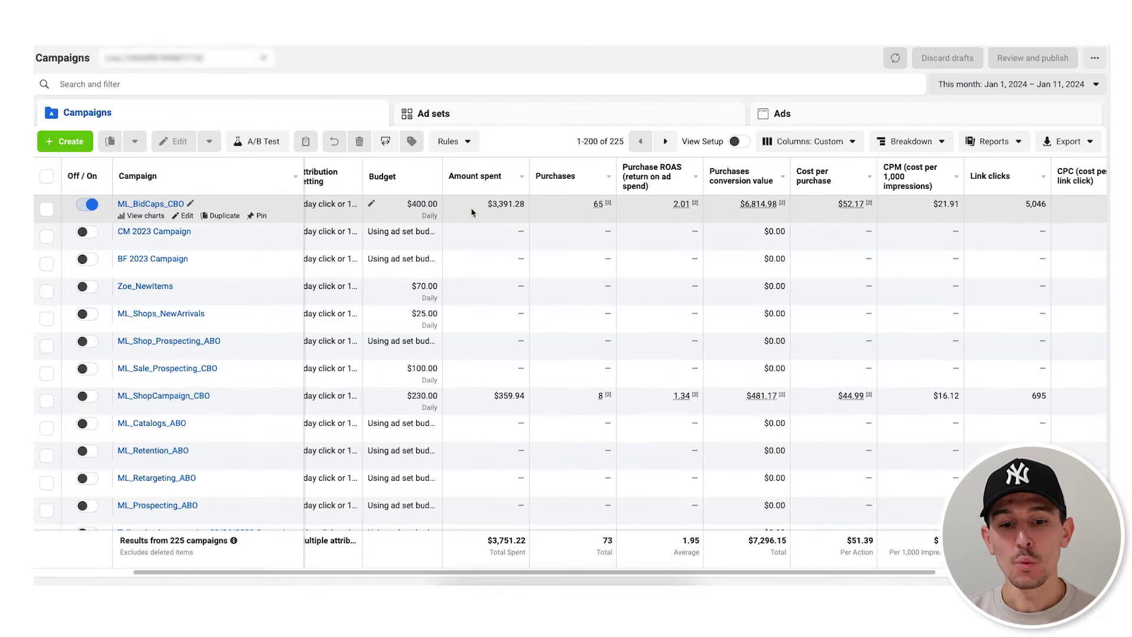
left_click(471, 213)
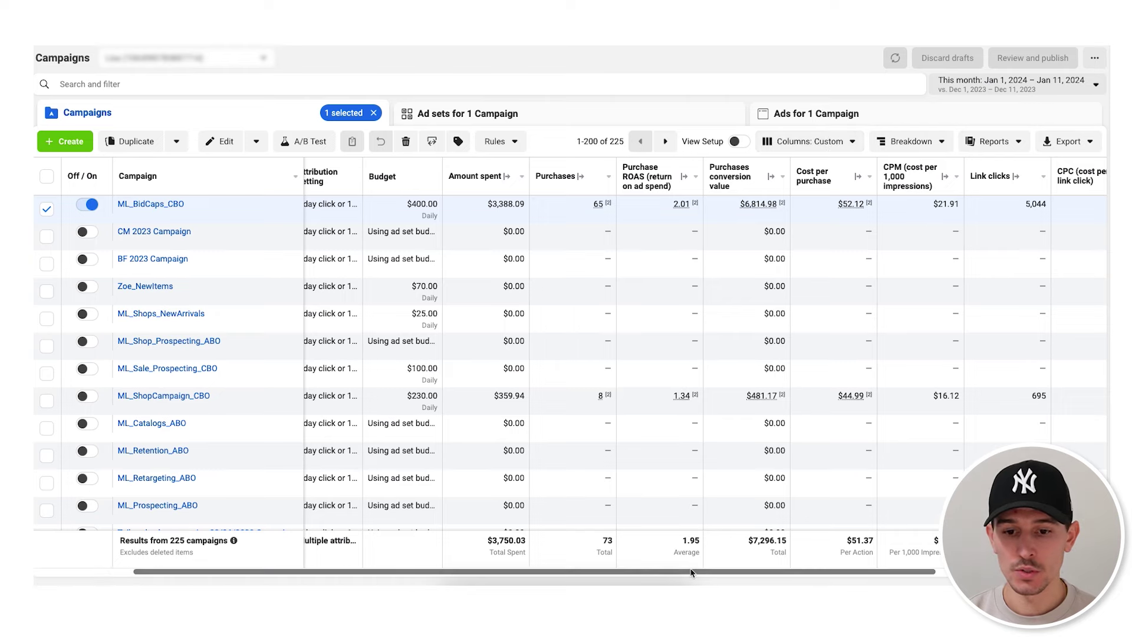
- Show Purchase ROAS compared across both periods, noting the 14.11% change in the total
scroll(635, 195, "right", 1)
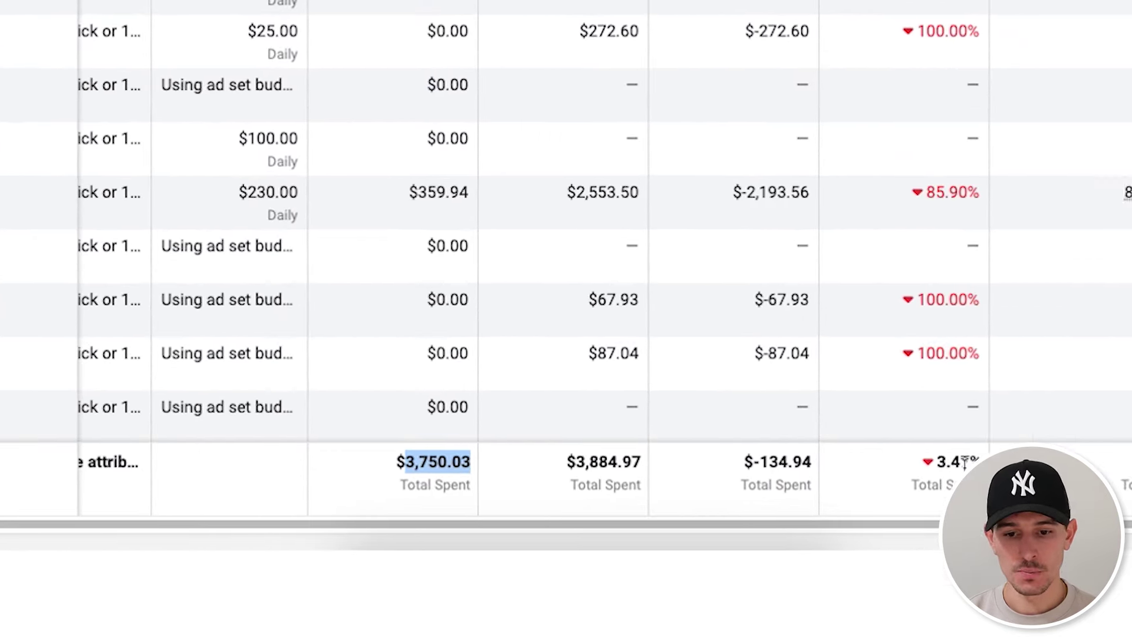
left_click_drag(613, 523, 905, 523)
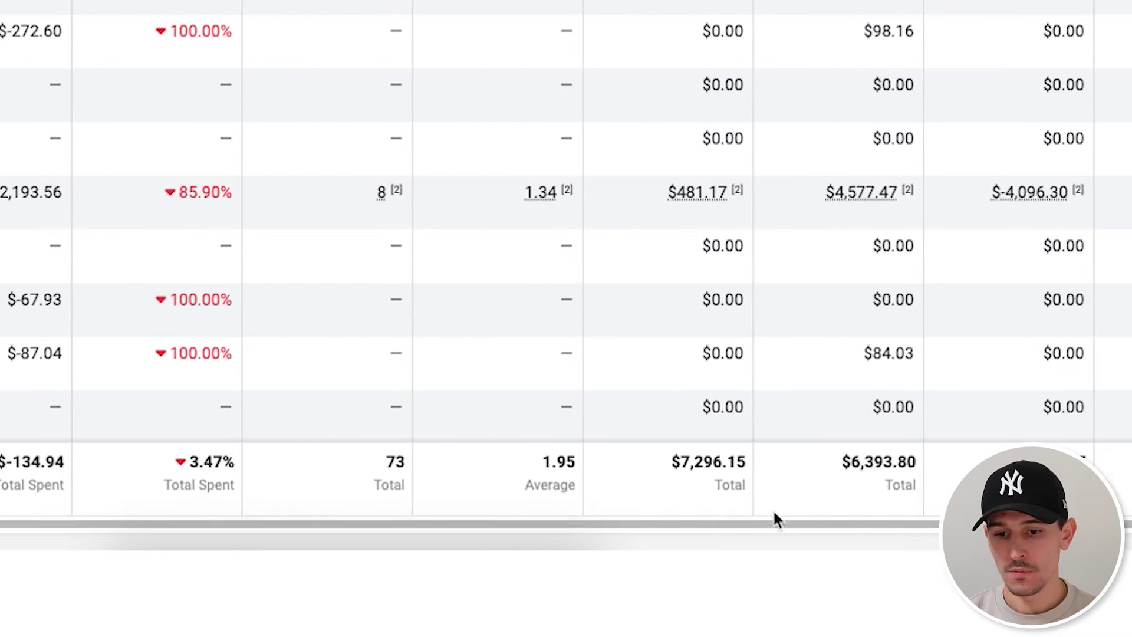
double_click(914, 462)
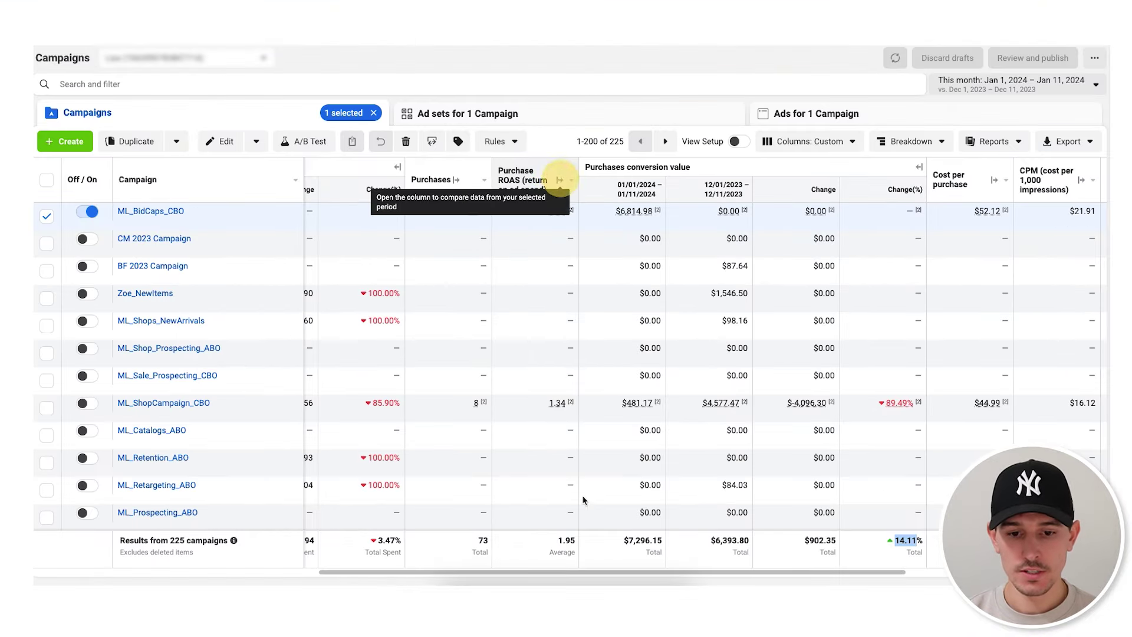
left_click(560, 180)
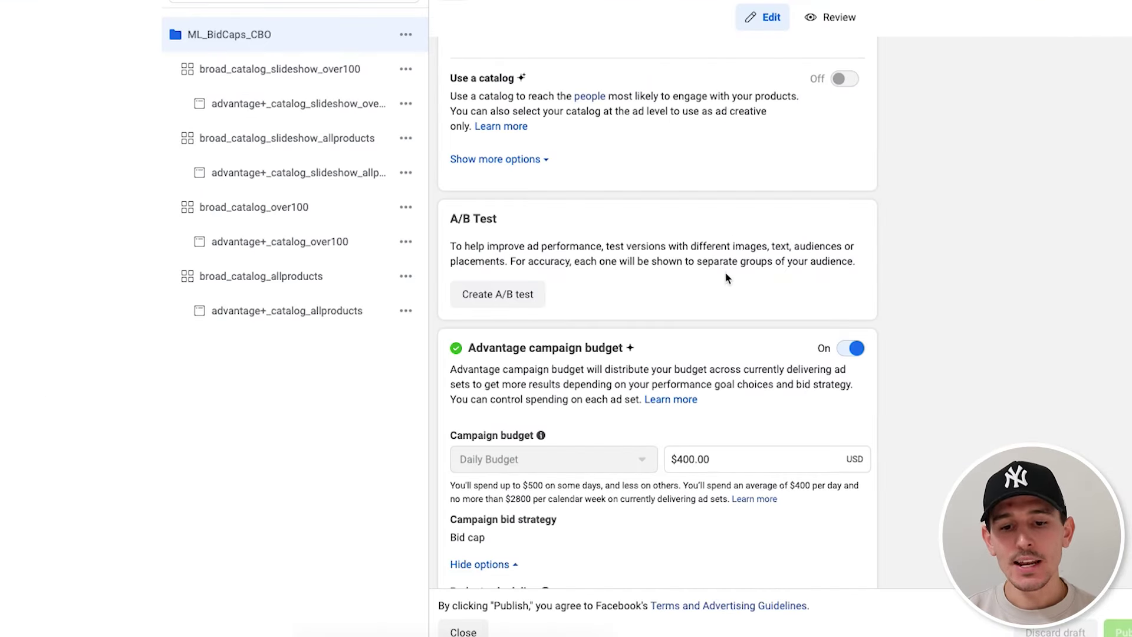
scroll(726, 277, "down", 2)
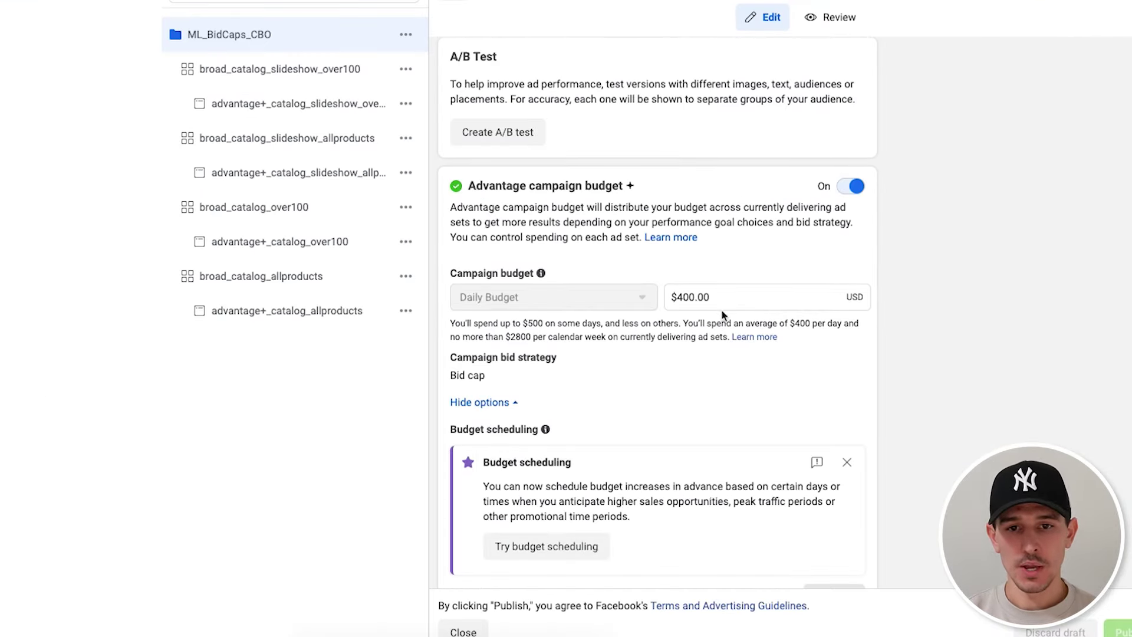
- Highlight the Bid cap bid strategy in ML_BidCaps_CBO's edit panel
scroll(726, 277, "up", 2)
scroll(530, 353, "down", 3)
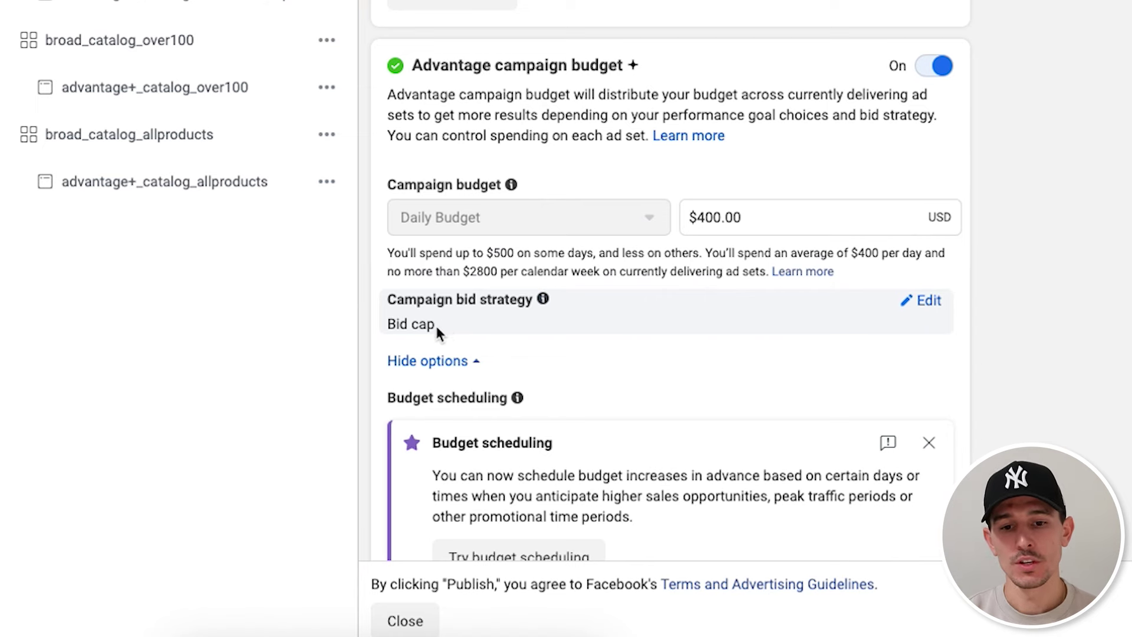
left_click_drag(431, 324, 435, 324)
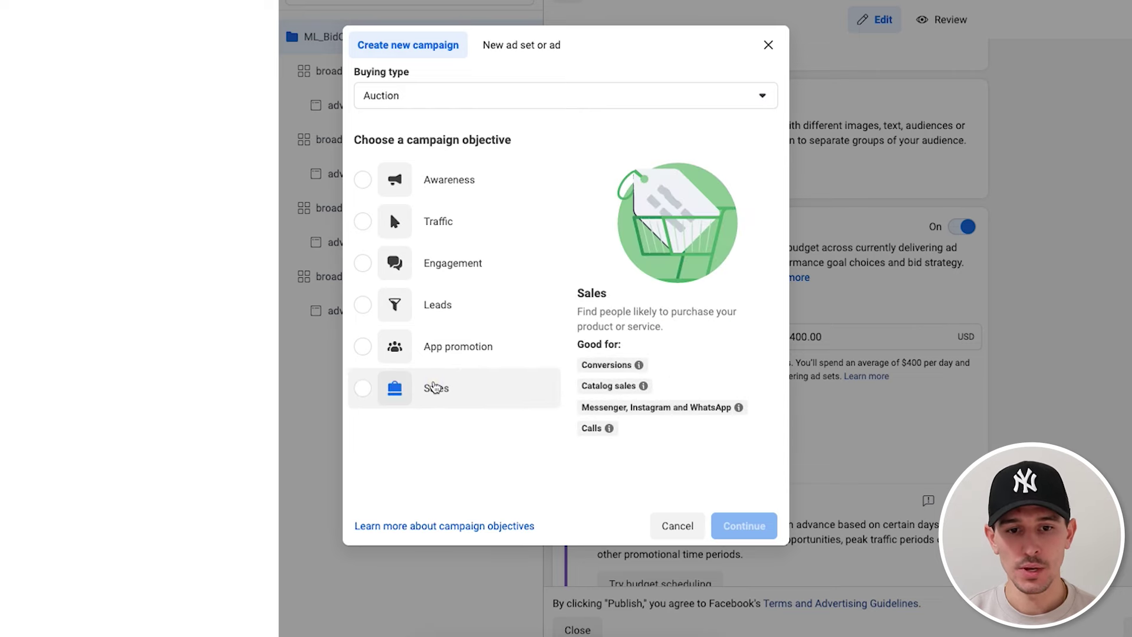
- Choose the Sales objective with a manual sales campaign setup
left_click(435, 387)
scroll(498, 520, "down", 3)
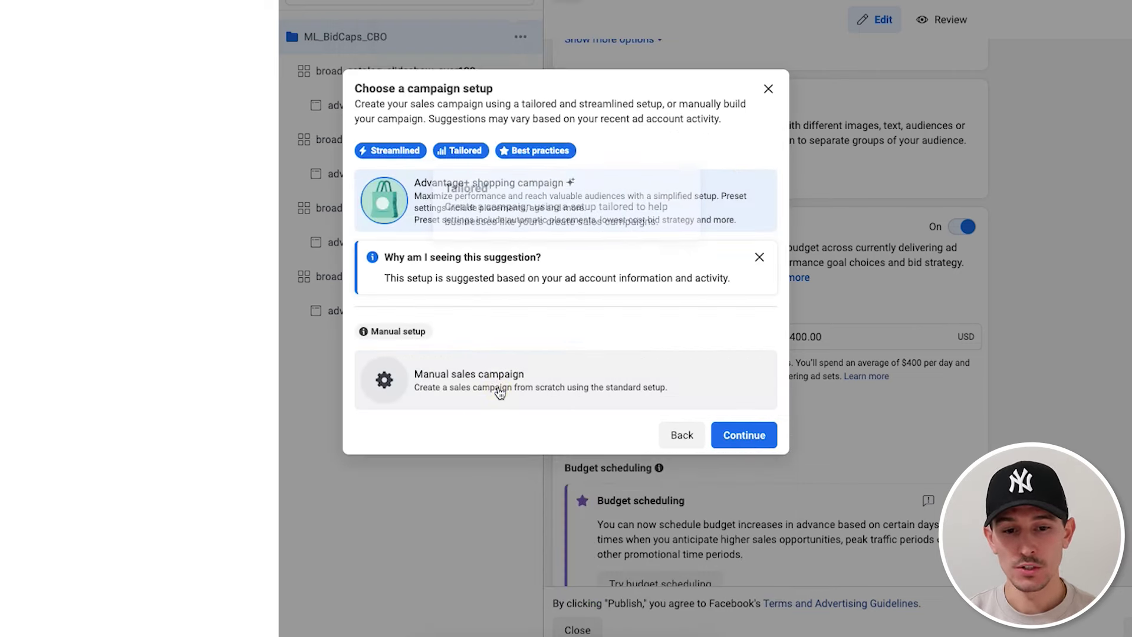
left_click(497, 390)
left_click(744, 393)
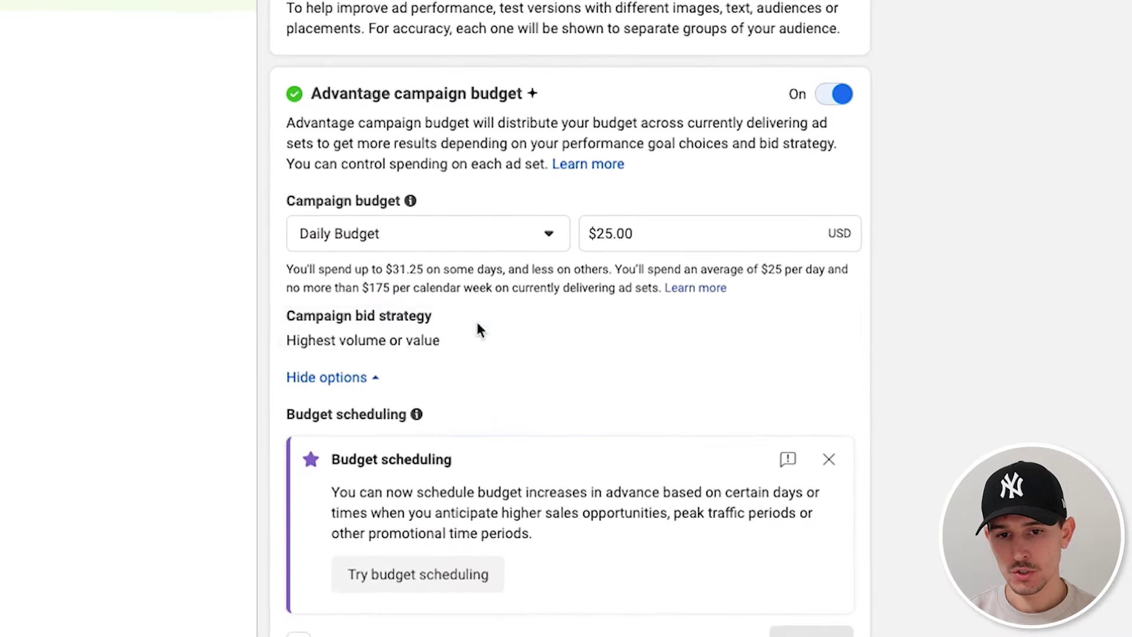
- Make the campaign bid strategy editable and reveal Bid cap among the other options
left_click(497, 337)
left_click(828, 327)
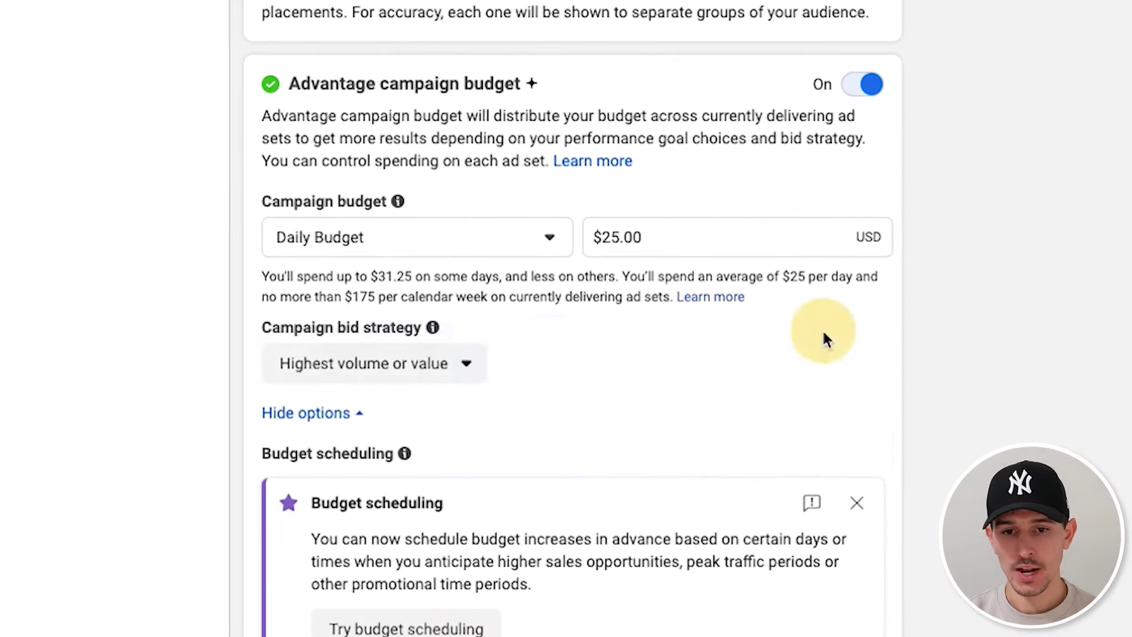
left_click(379, 361)
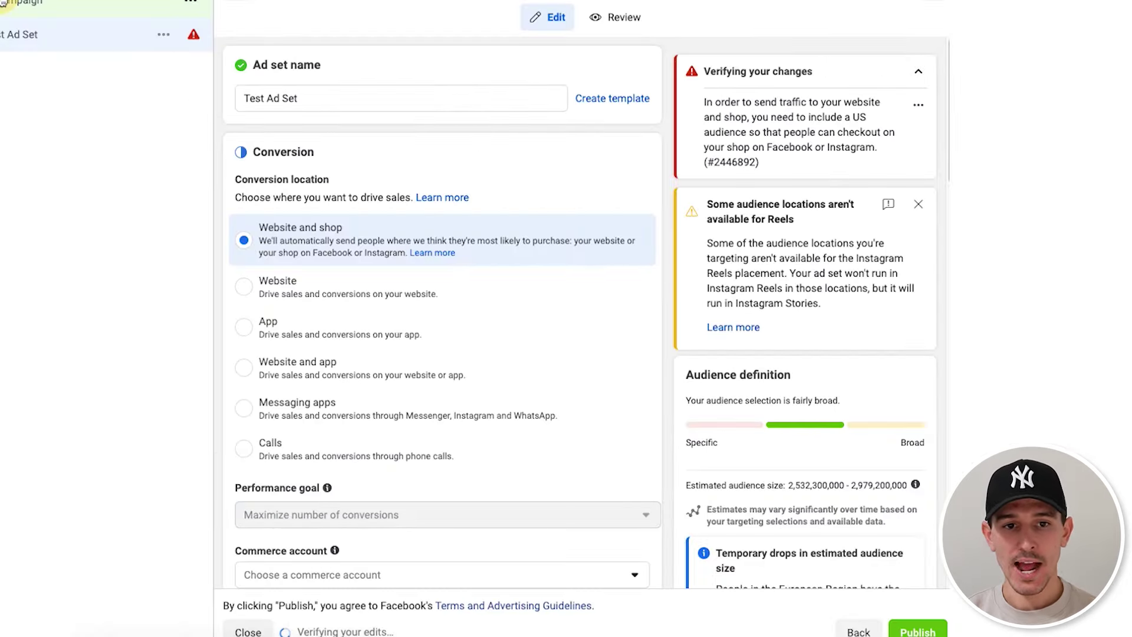
- Give Test Campaign a $1,000 daily campaign budget and go to Test Ad Set
left_click(3, 3)
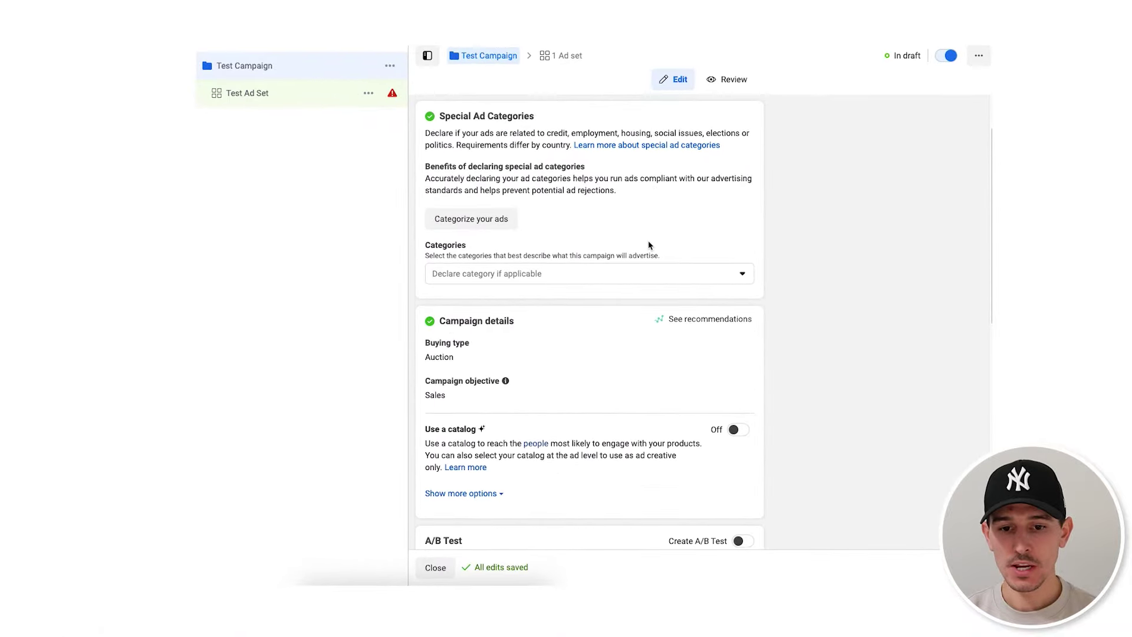
scroll(648, 245, "down", 5)
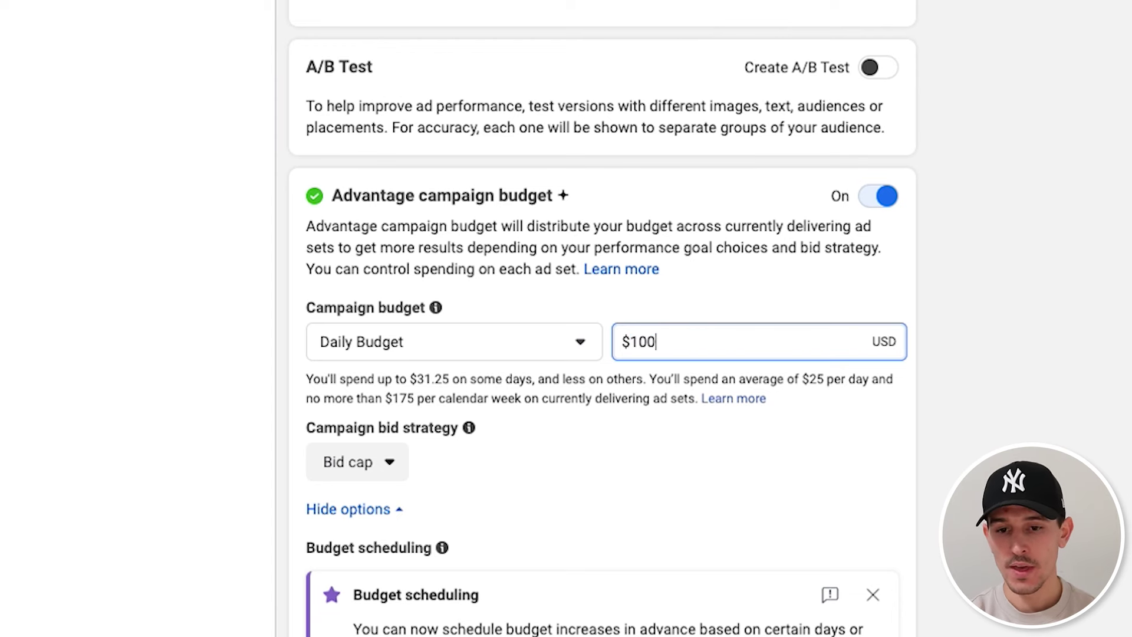
left_click(768, 208)
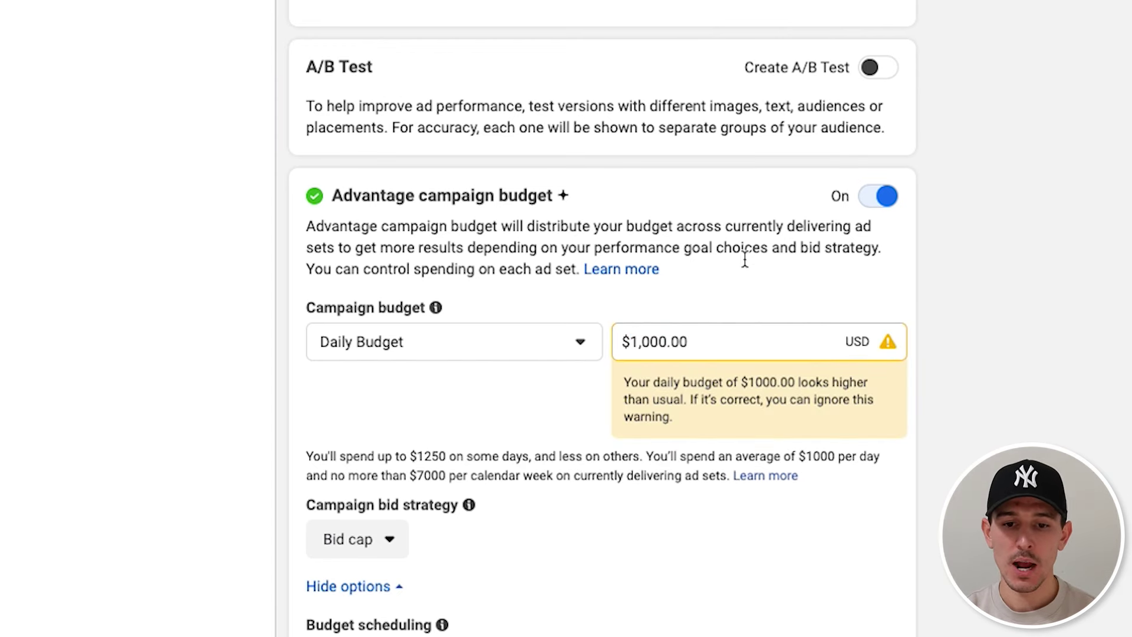
left_click(220, 36)
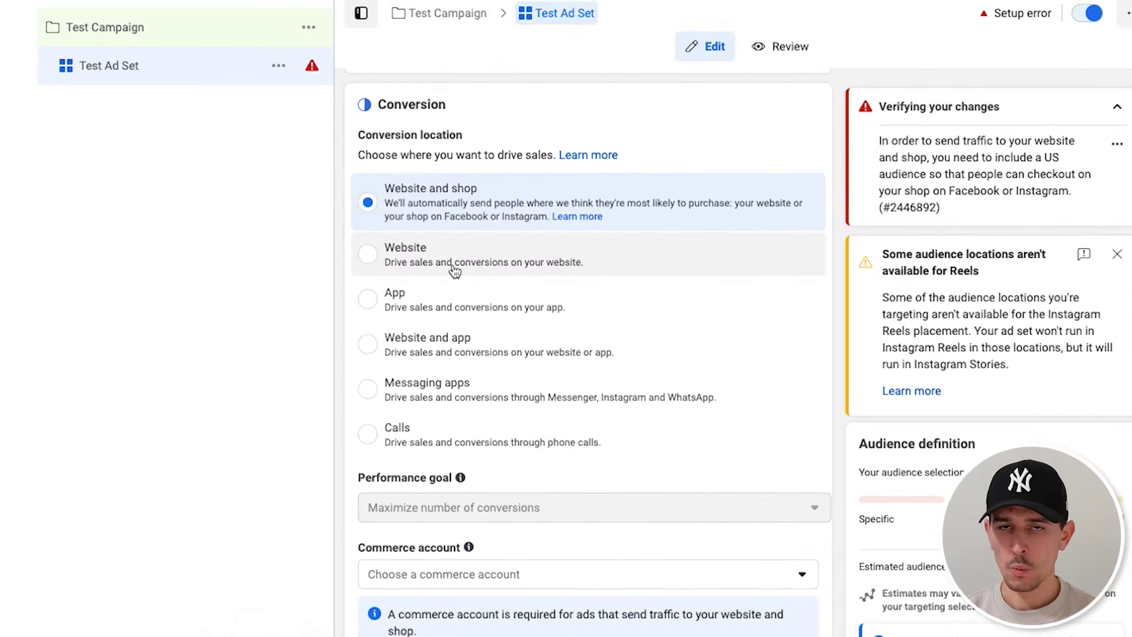
scroll(454, 270, "down", 4)
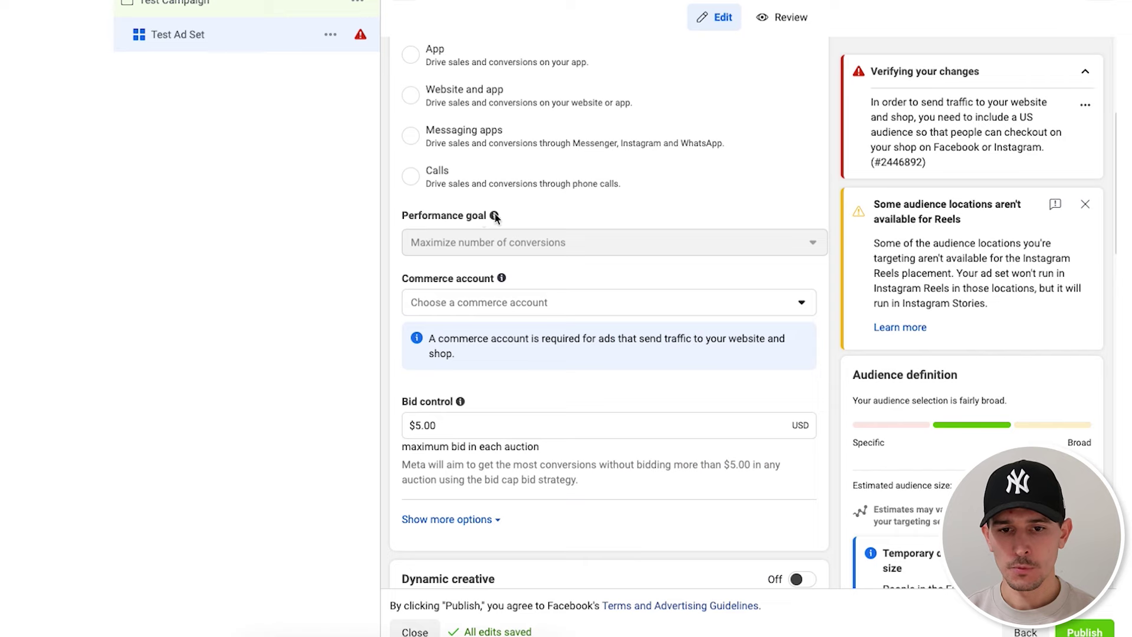
scroll(498, 212, "down", 3)
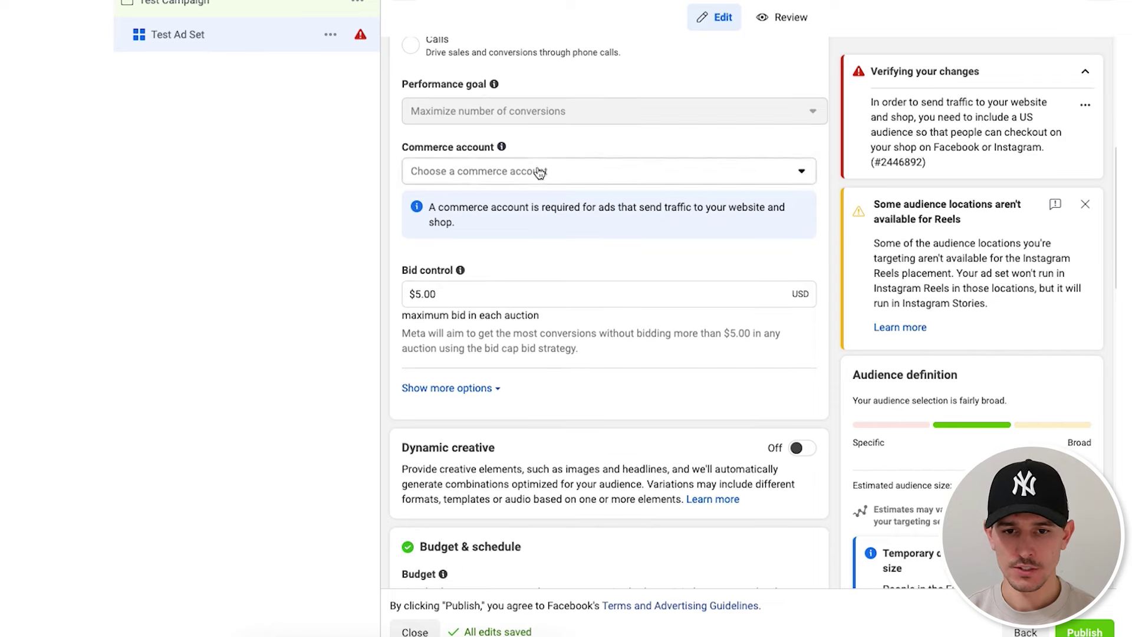
left_click(465, 286)
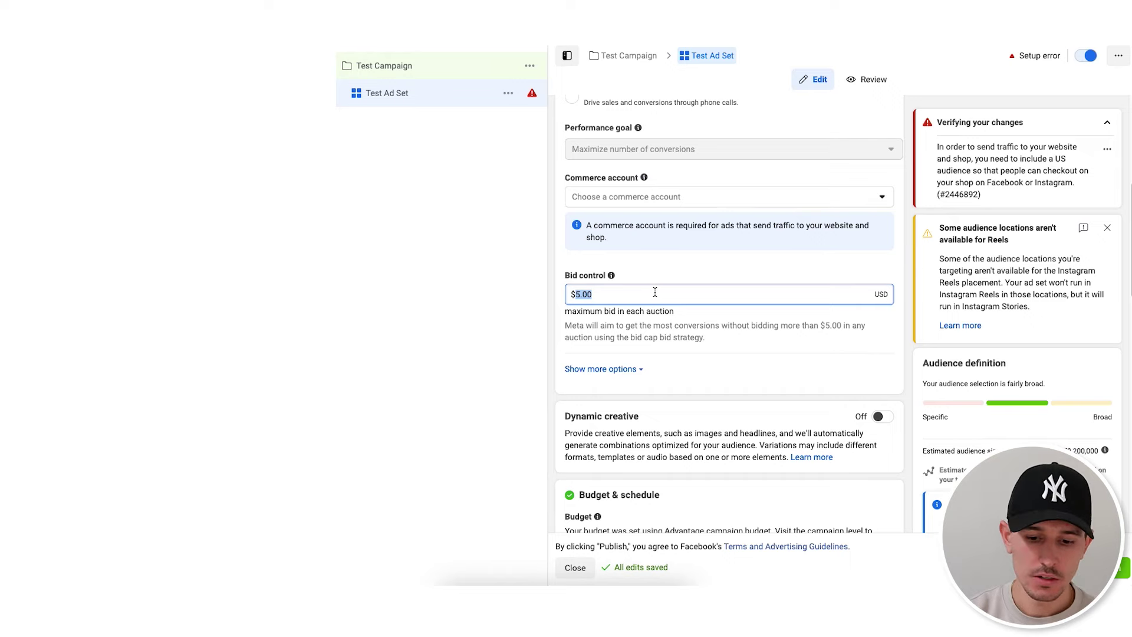
- Enter 100 as the Test Ad Set's bid control amount
type("100")
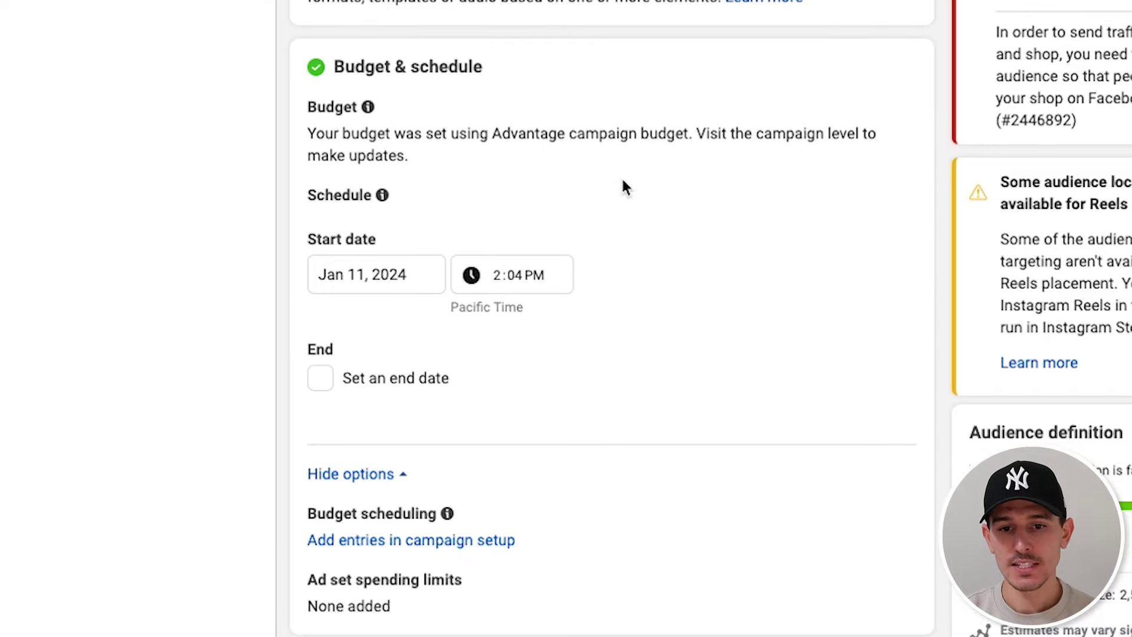
- Scroll through the Test Ad Set's Audience controls and Advantage+ audience settings
scroll(631, 236, "down", 8)
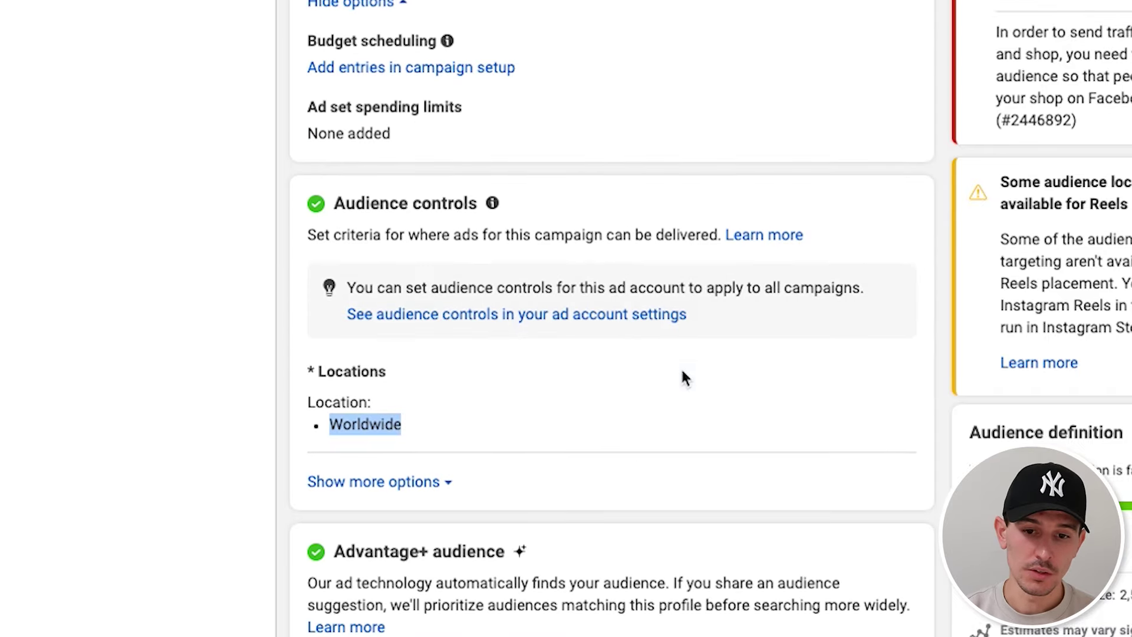
scroll(711, 386, "down", 4)
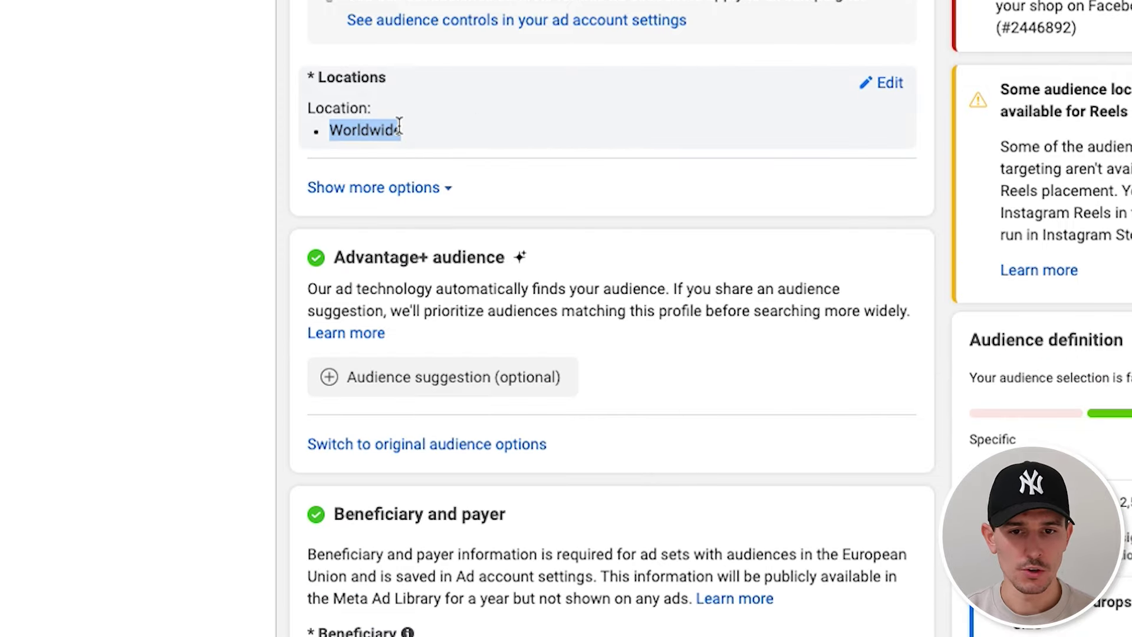
scroll(769, 278, "down", 1)
left_click_drag(335, 289, 566, 288)
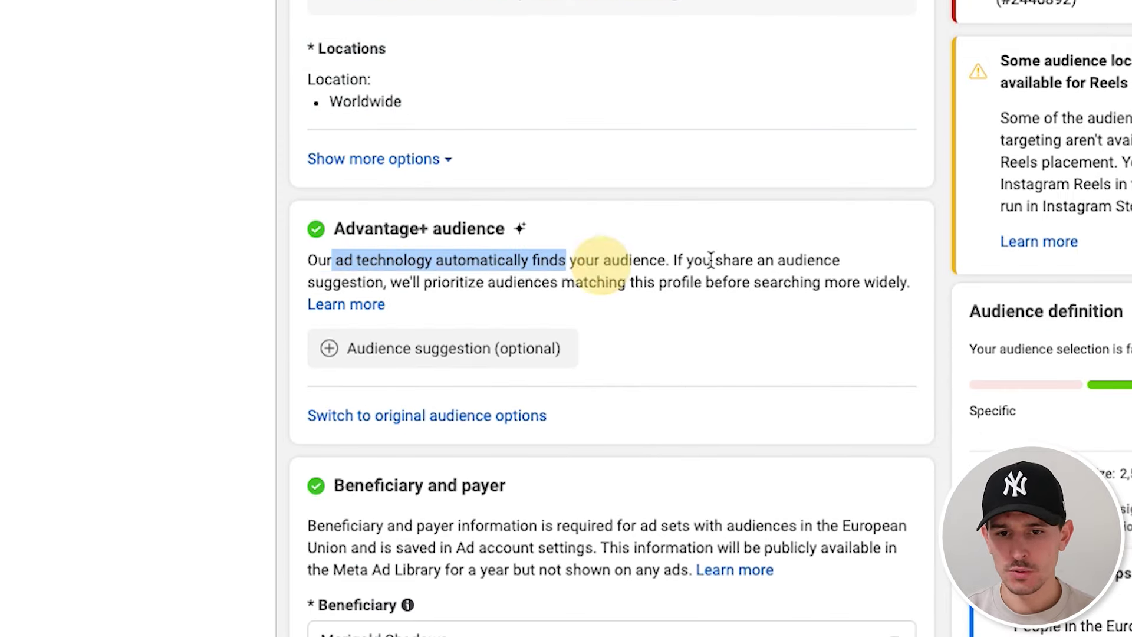
scroll(593, 288, "down", 2)
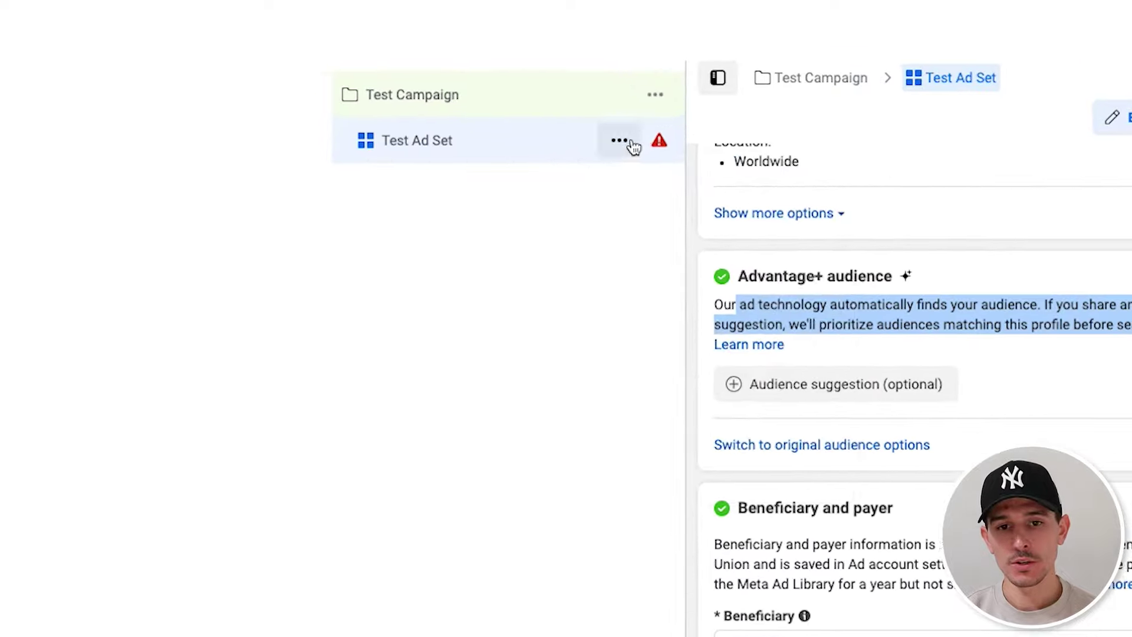
- Rename the ad set to Broad, quickly duplicate it, and name the copy Interest#1
left_click(620, 140)
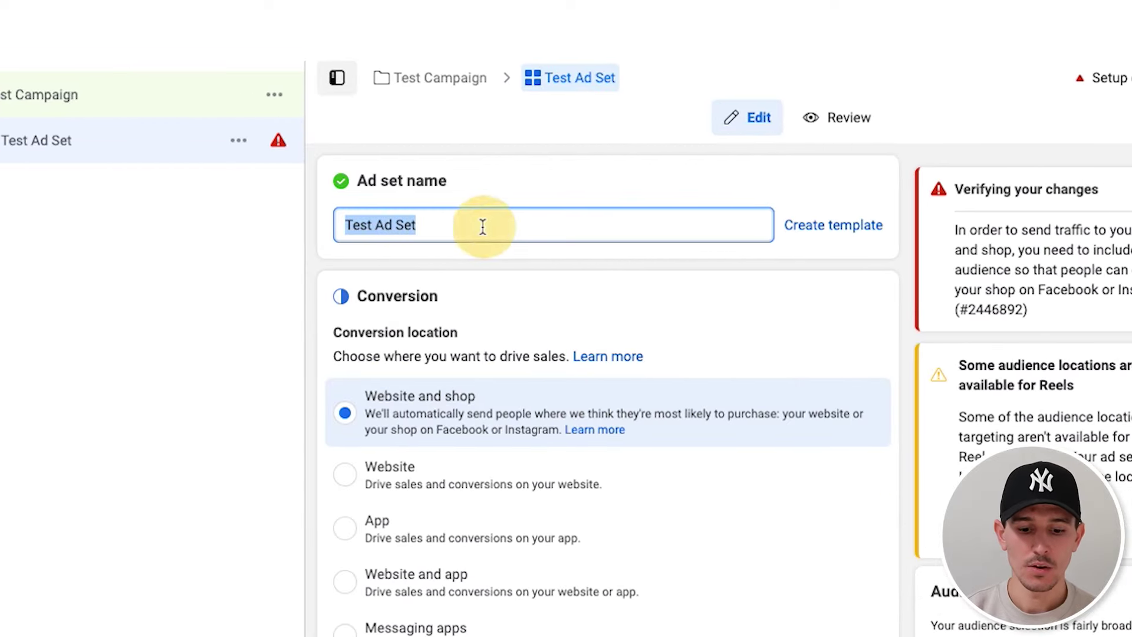
type("Broad")
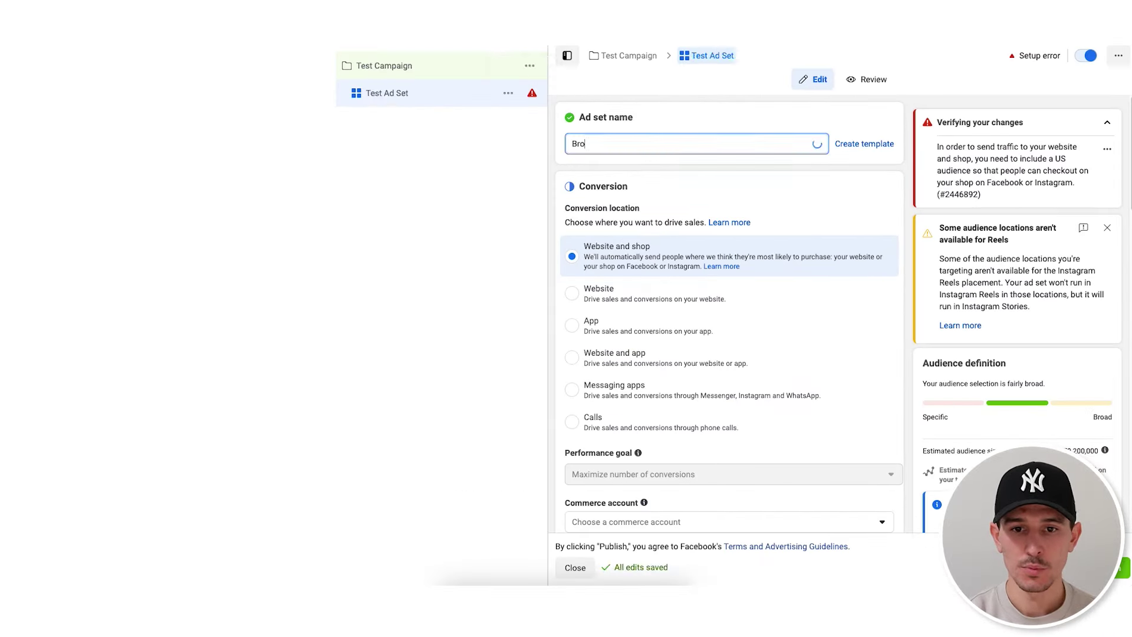
left_click(529, 134)
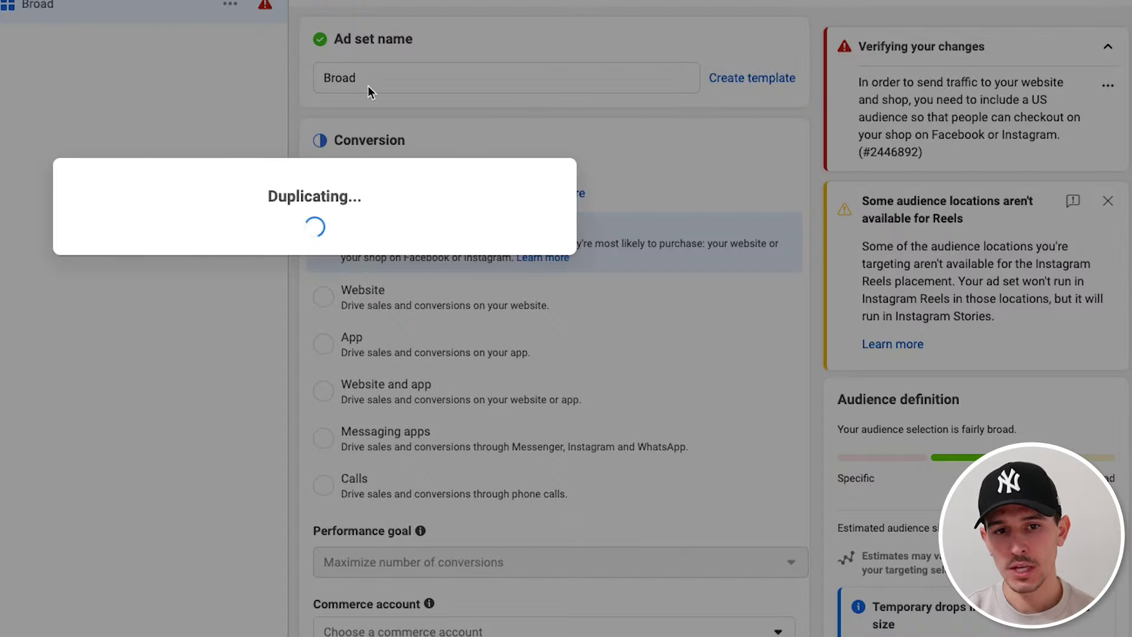
left_click(369, 82)
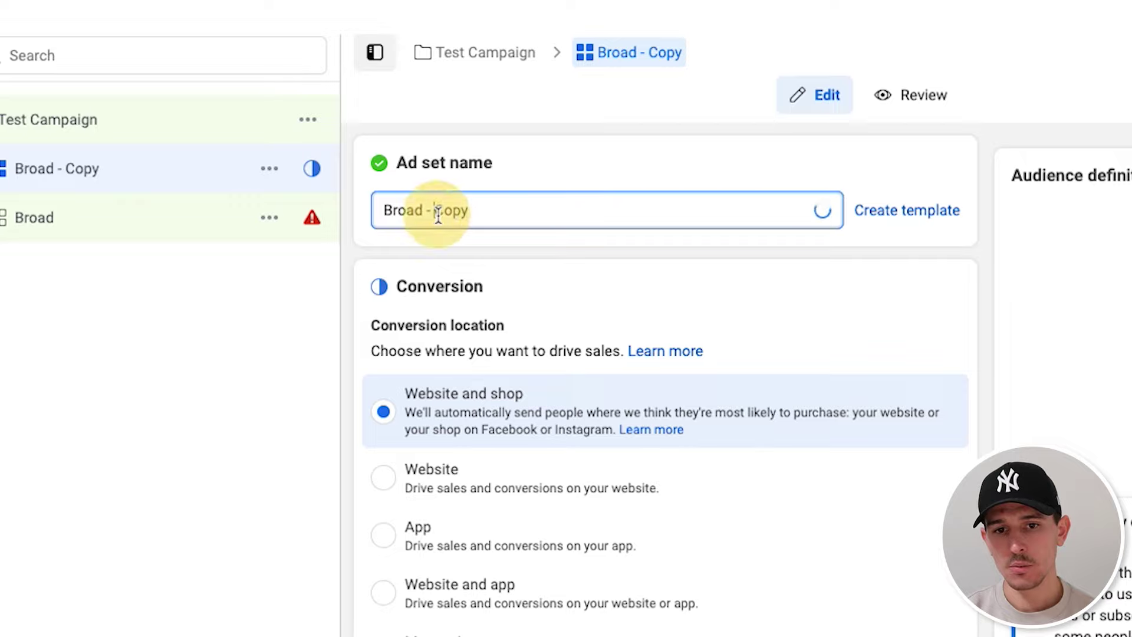
type("Interest#1")
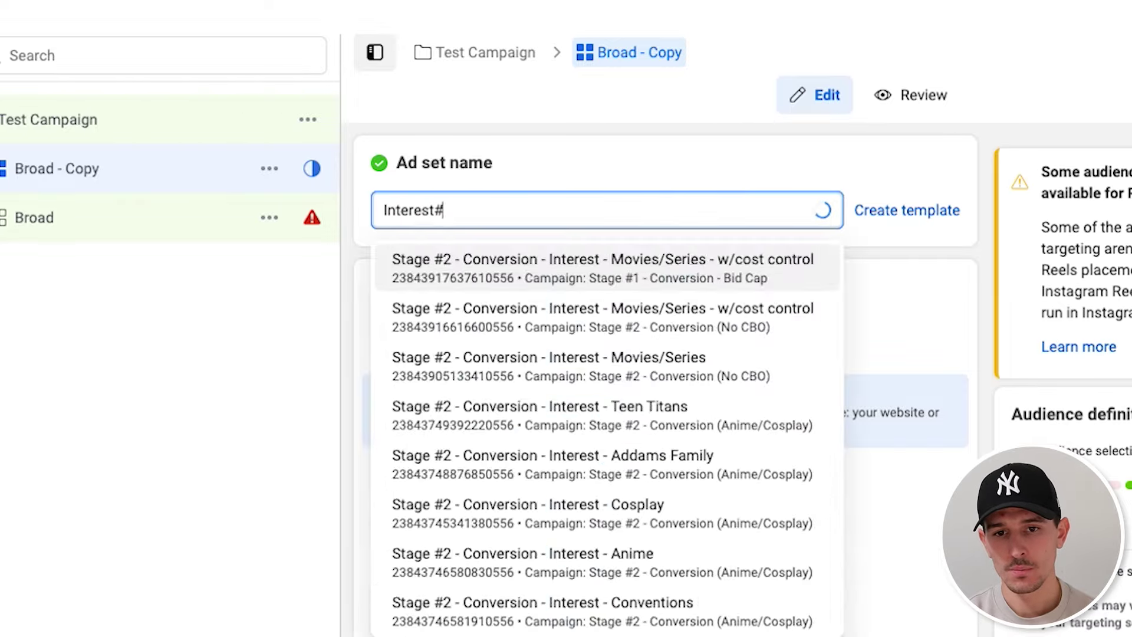
left_click(631, 513)
scroll(596, 303, "down", 10)
scroll(666, 400, "down", 10)
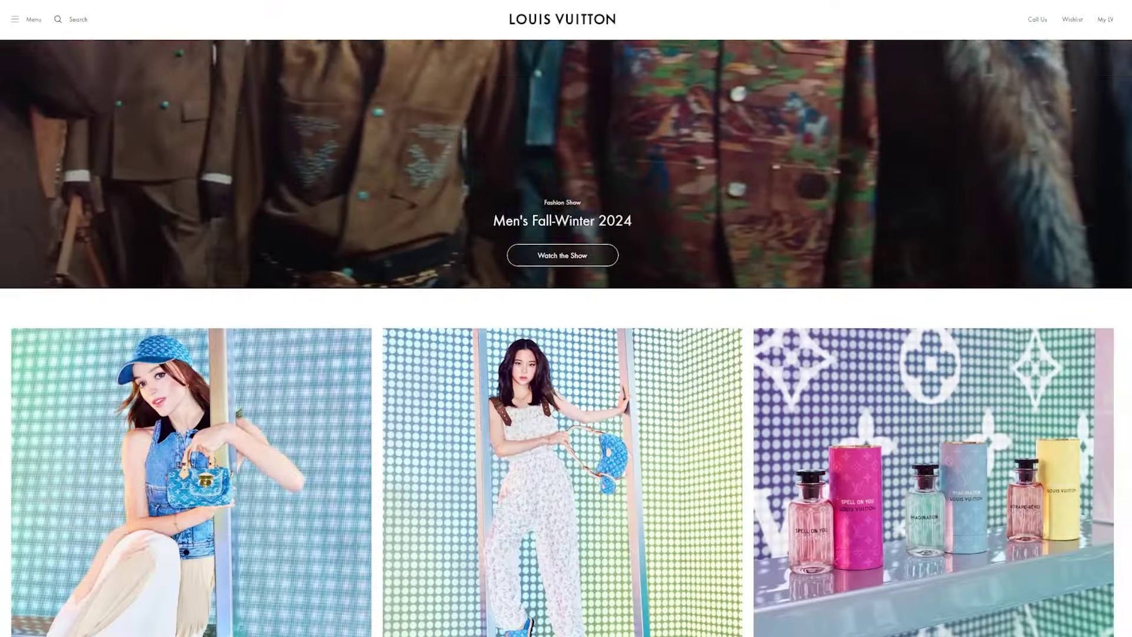
- Scroll the campaign's four broad_catalog ad sets totalling $3,392.87 spent and 65 purchases
scroll(566, 330, "down", 3)
scroll(566, 331, "down", 6)
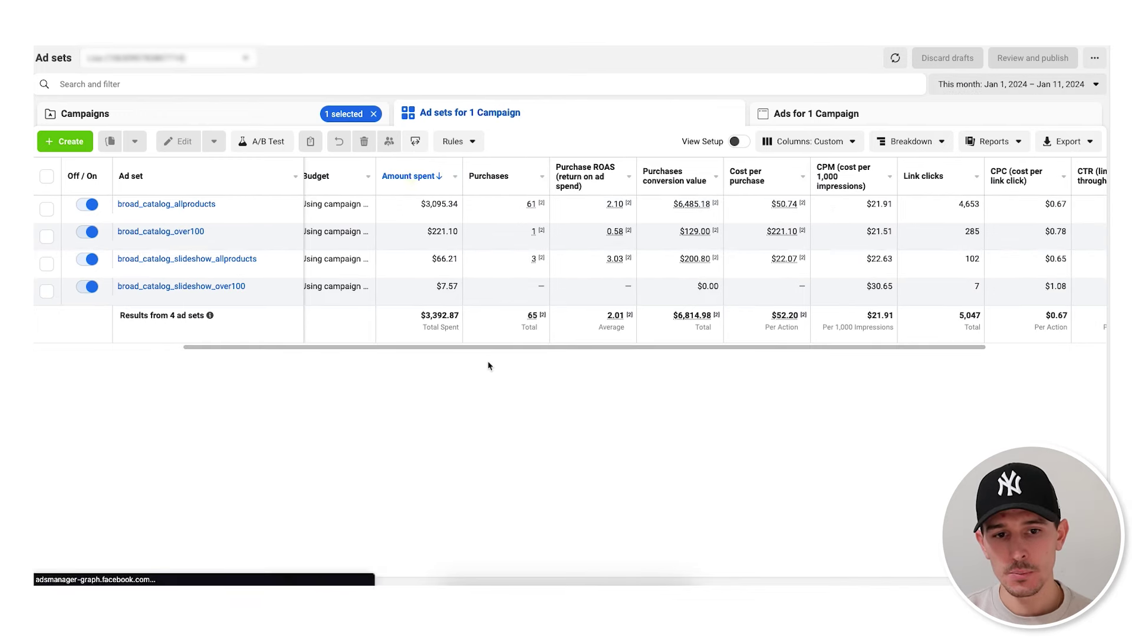
- Tick the broad_catalog_slideshow_allproducts and broad_catalog_slideshow_over100 rows
left_click(352, 263)
left_click(358, 280)
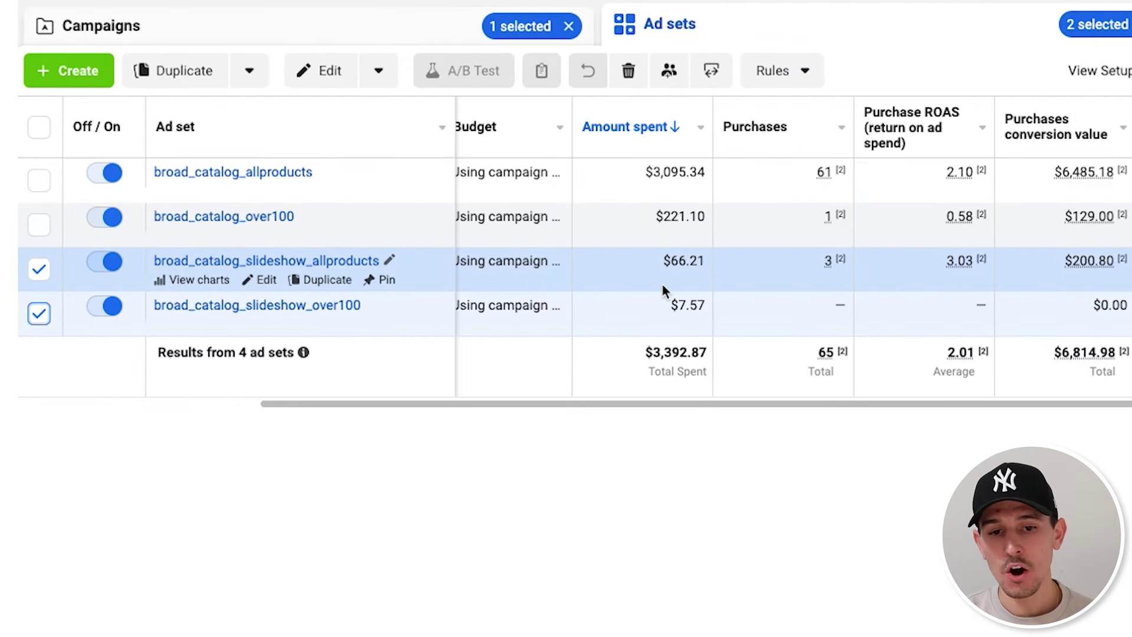